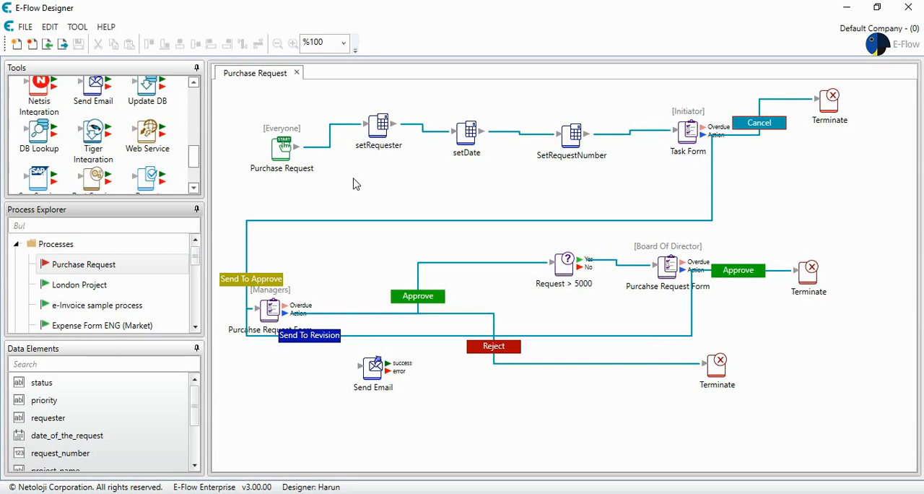
Step: Select all components of the Purchase Request process and move them down to free space above the flow
right_click(354, 180)
click(384, 205)
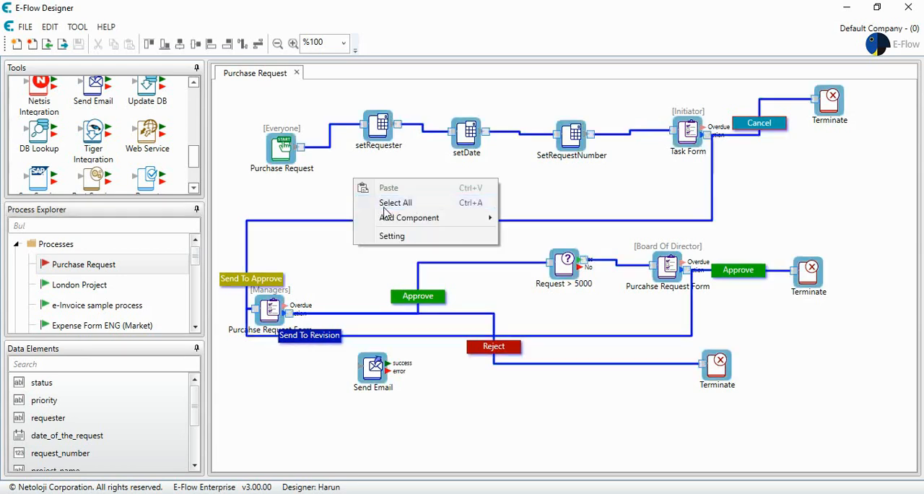
drag(374, 129, 376, 277)
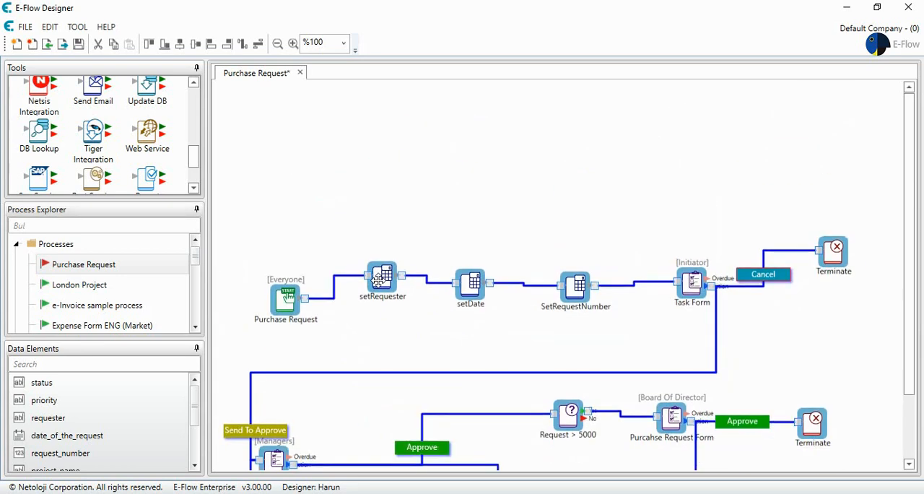
click(356, 197)
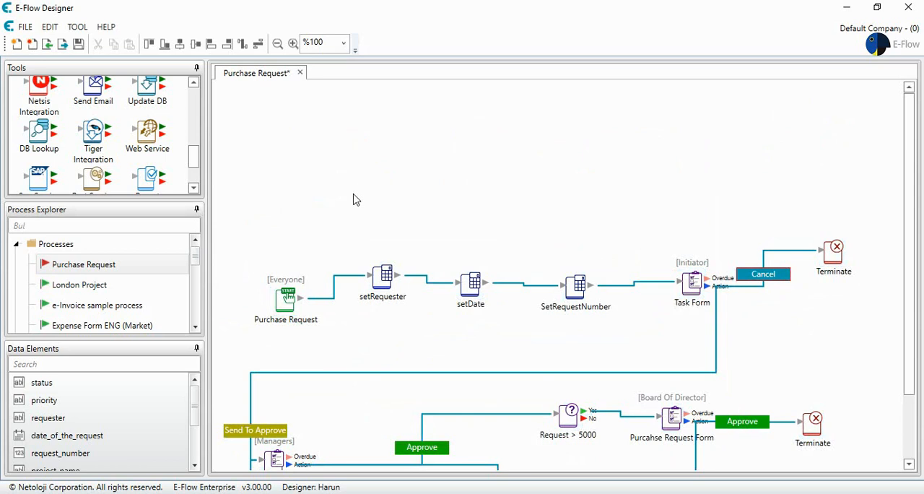
Step: Delete the connection between the Purchase Request start component and setRequester, and move the start component up into the free space
click(334, 294)
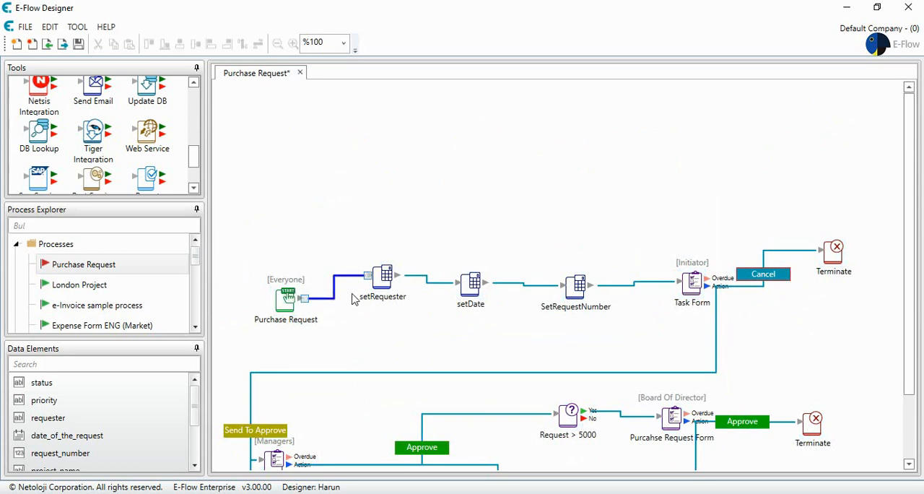
key(Delete)
drag(286, 300, 268, 127)
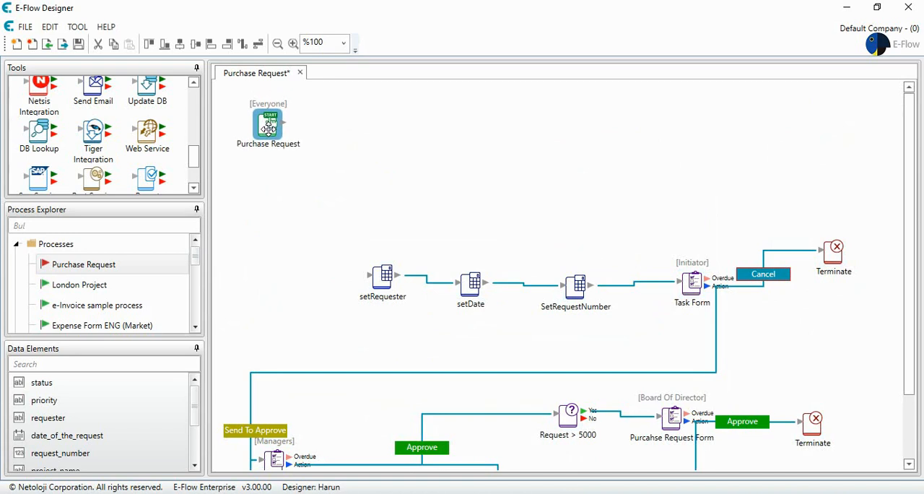
Step: Add a DB Lookup component to the process, beside the Purchase Request start component
drag(37, 135, 394, 126)
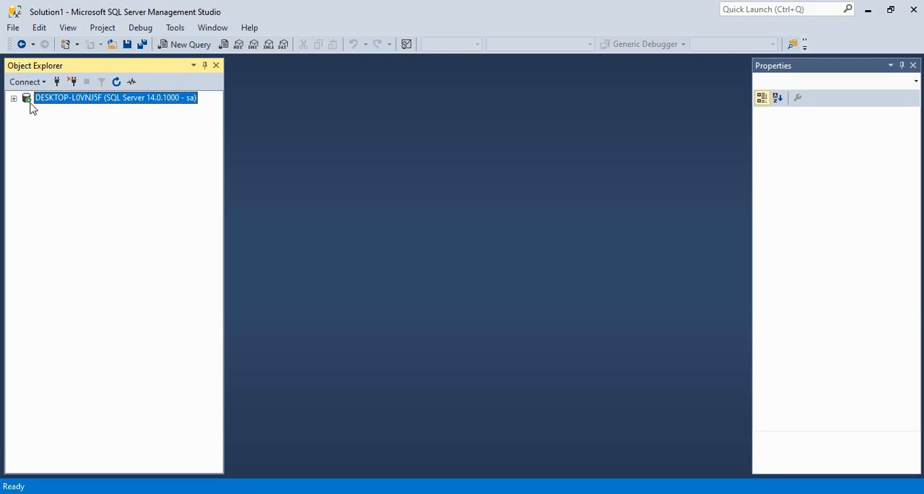
Step: In SQL Server Management Studio, show the top 200 rows of the dbo.training table in the eflow database
click(14, 98)
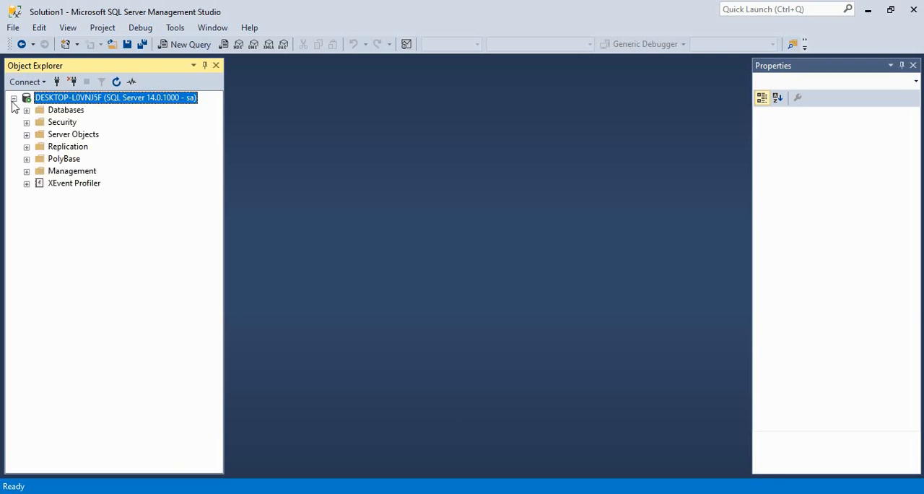
click(27, 110)
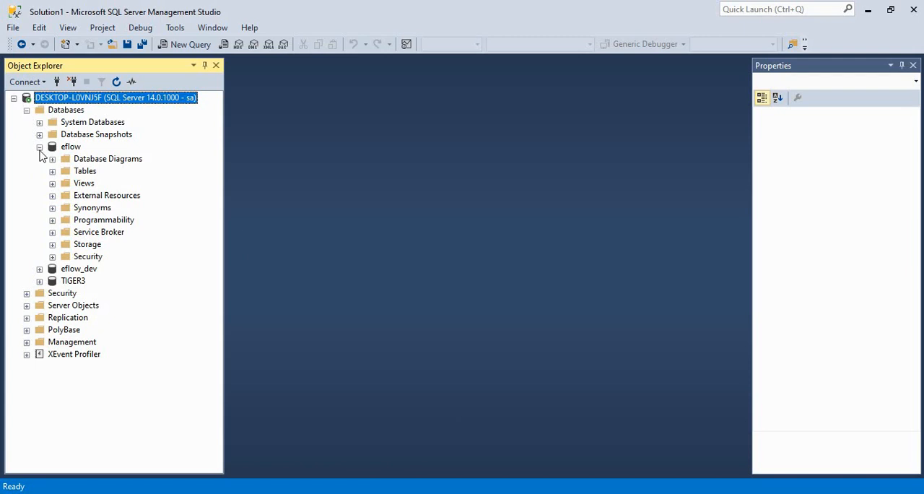
click(52, 171)
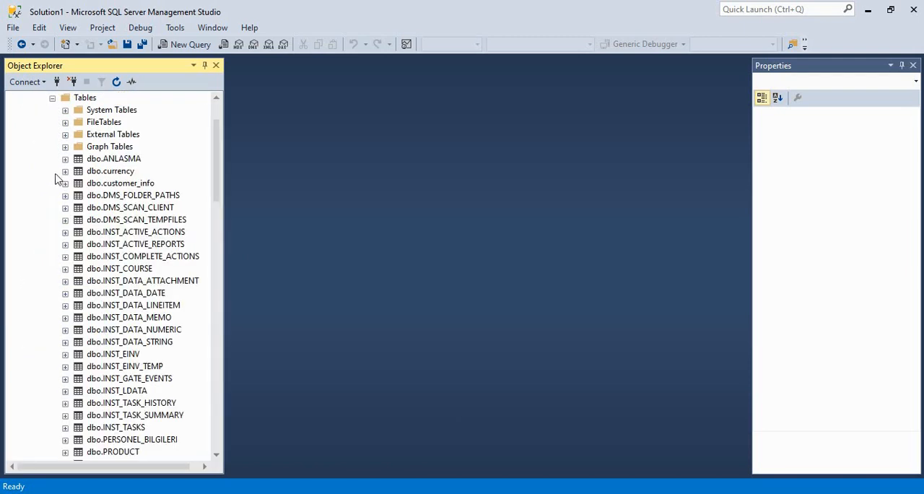
scroll(142, 200, down, 20)
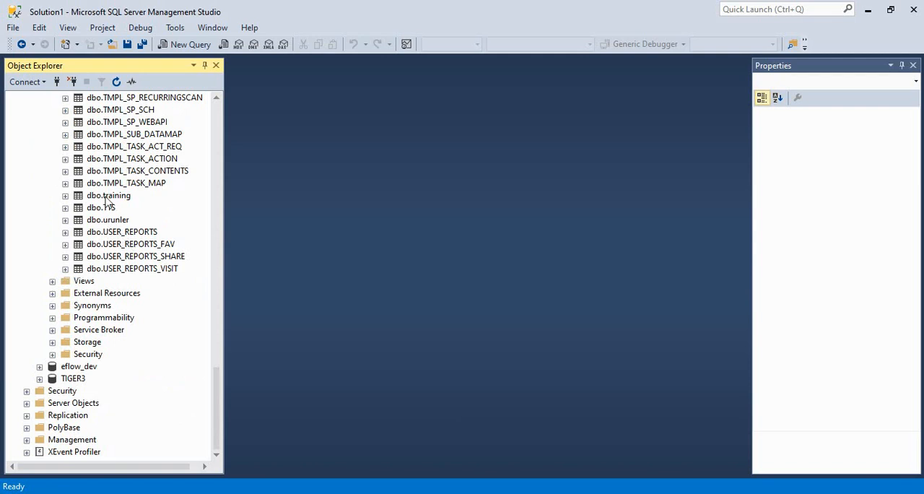
right_click(106, 197)
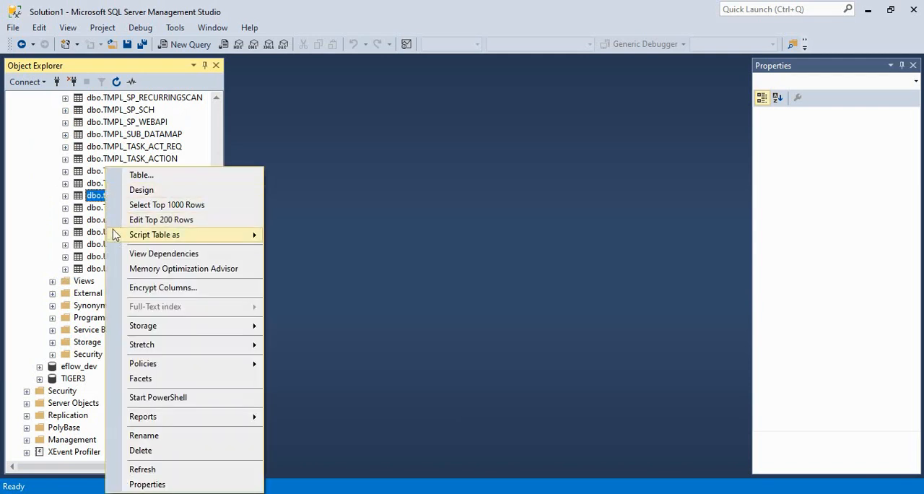
click(133, 220)
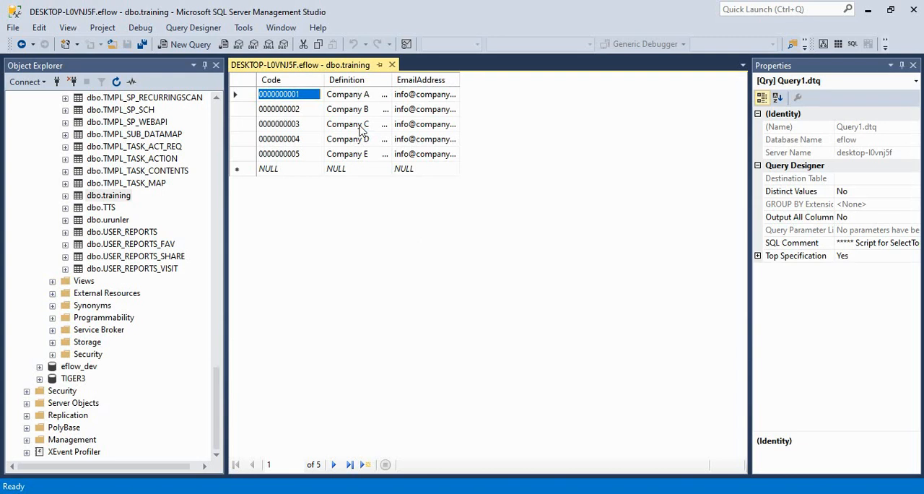
Step: Back in E-Flow Designer, create a new data element named Table with the element type LineItemTable
key(alt+Tab)
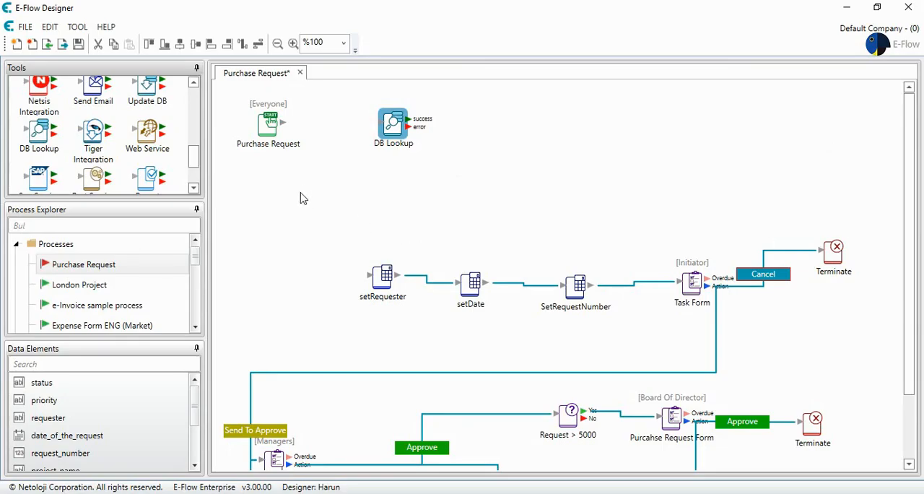
right_click(136, 402)
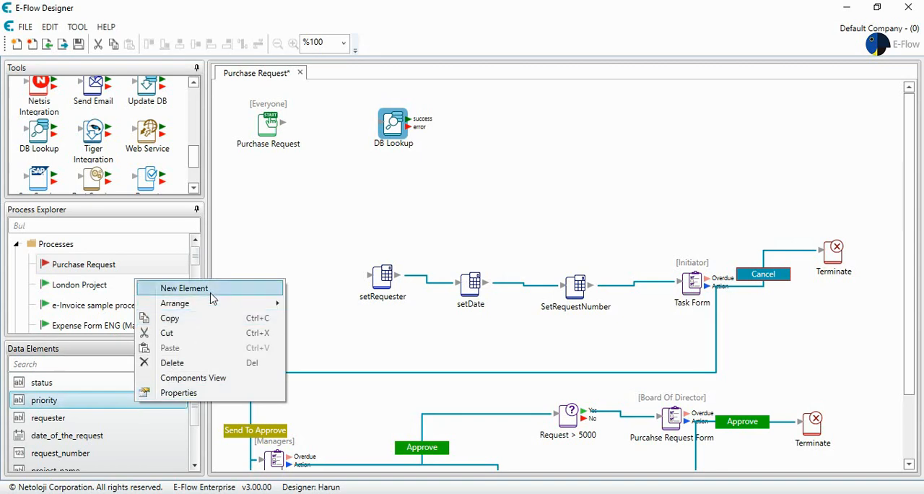
click(184, 288)
text(Table)
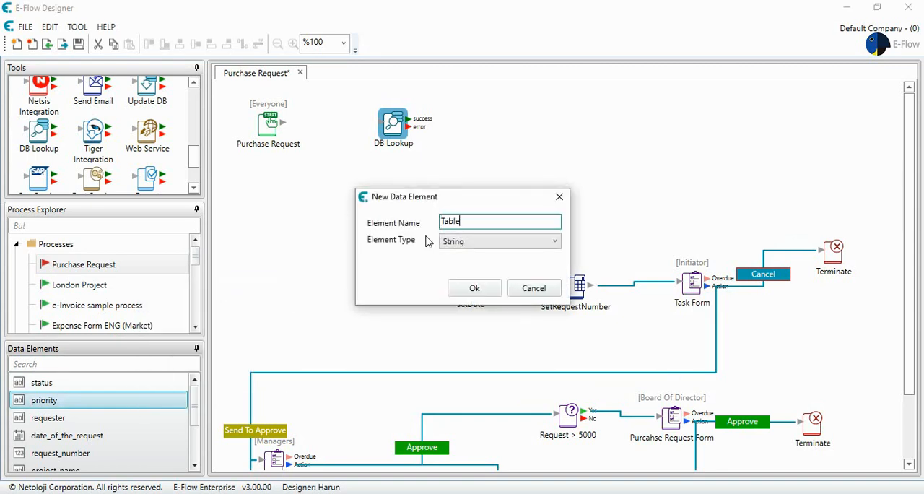
click(469, 243)
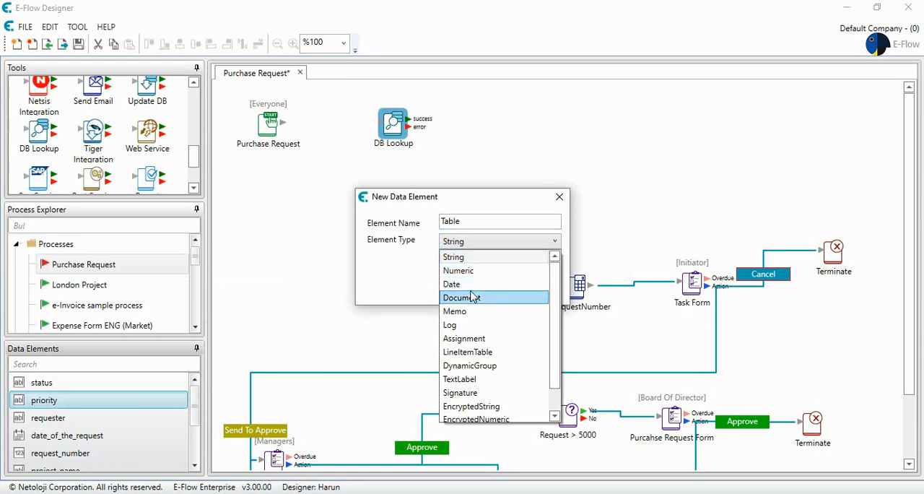
click(479, 352)
click(474, 287)
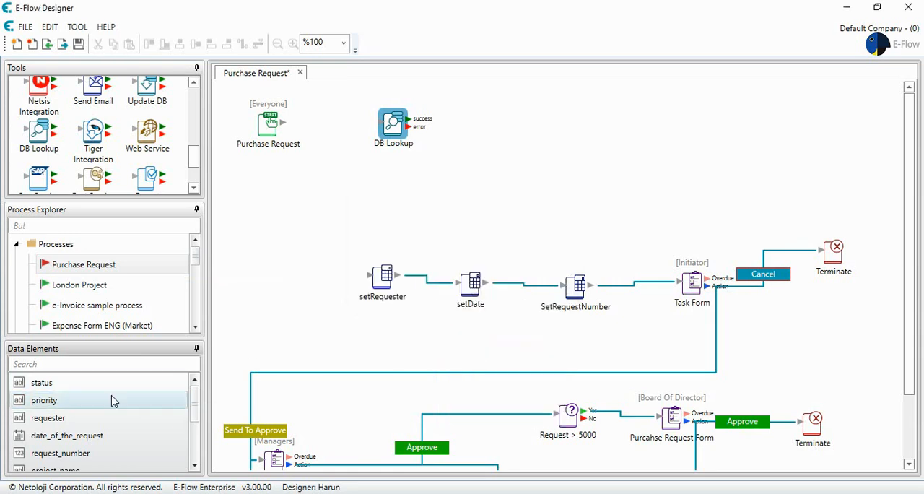
Step: Open the table data element's column definition for editing and add three columns
scroll(113, 401, down, 3)
double_click(81, 451)
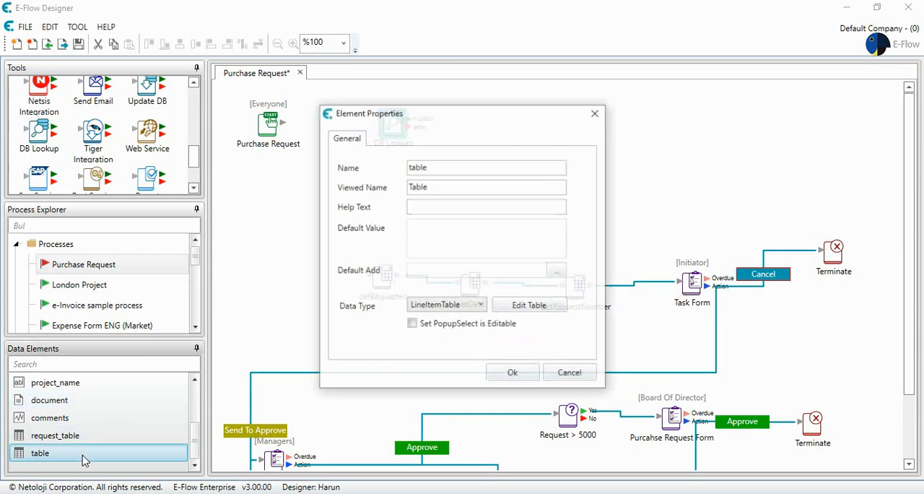
click(523, 309)
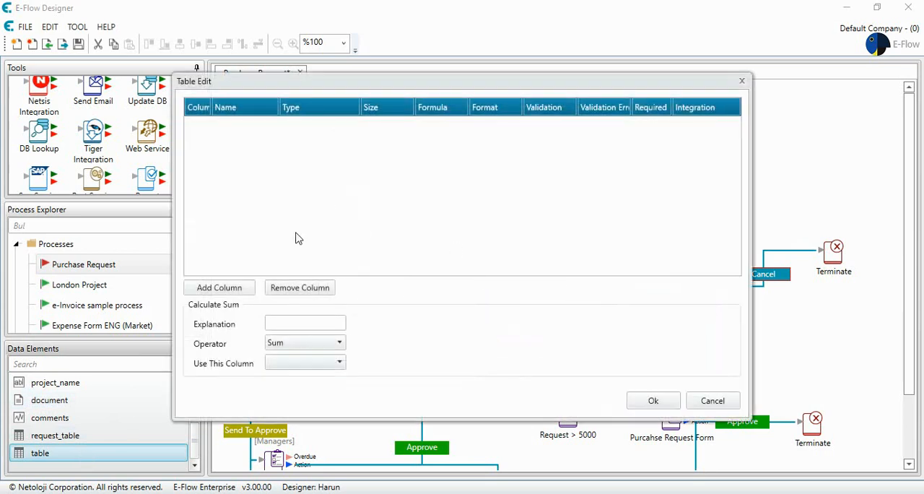
click(237, 289)
click(237, 288)
click(237, 288)
Step: Name column A Code and column B Company
click(267, 124)
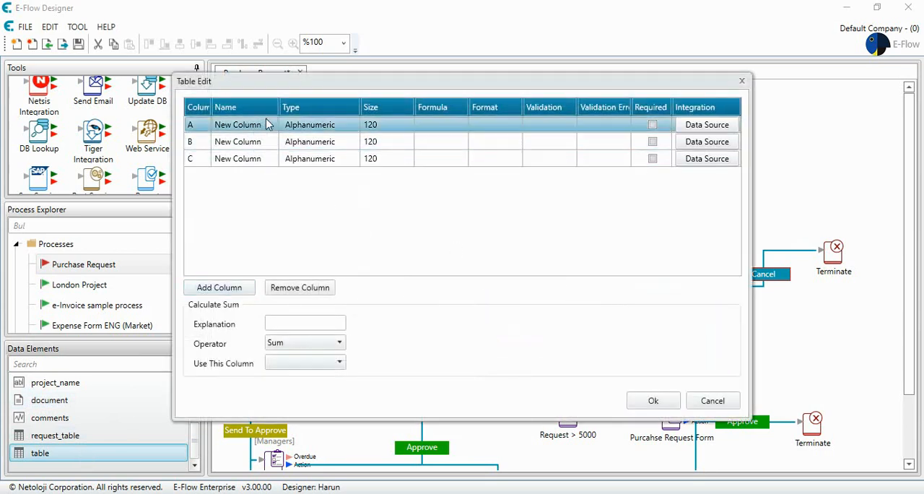
click(267, 124)
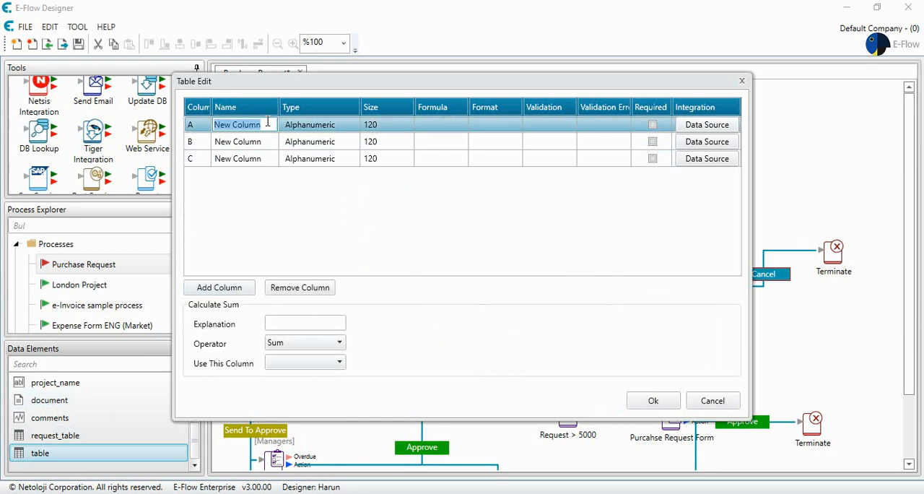
text(Code)
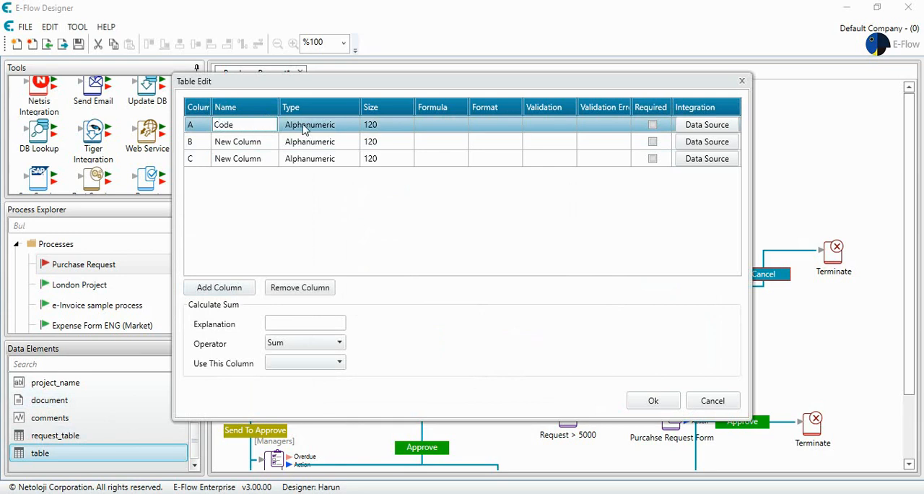
click(263, 141)
click(263, 141)
text(Company)
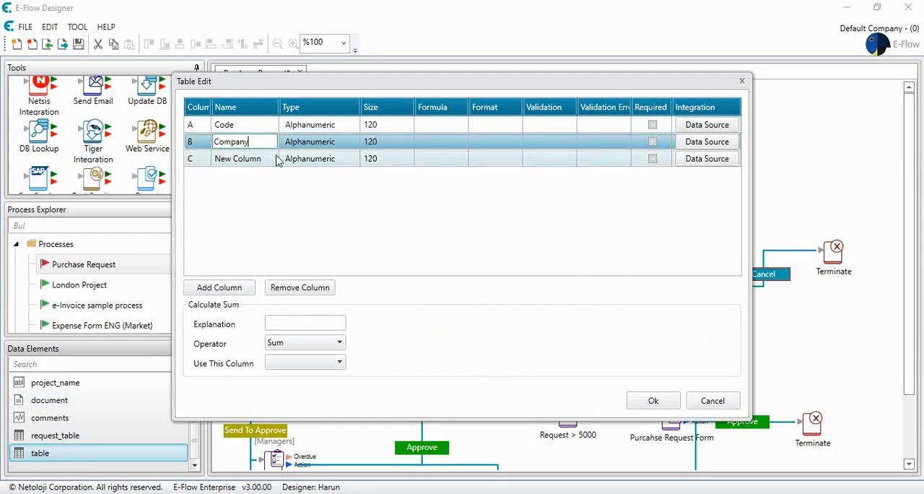
Step: Name column C Email Address and save the table data element's definition
click(248, 158)
click(247, 158)
text(Ema)
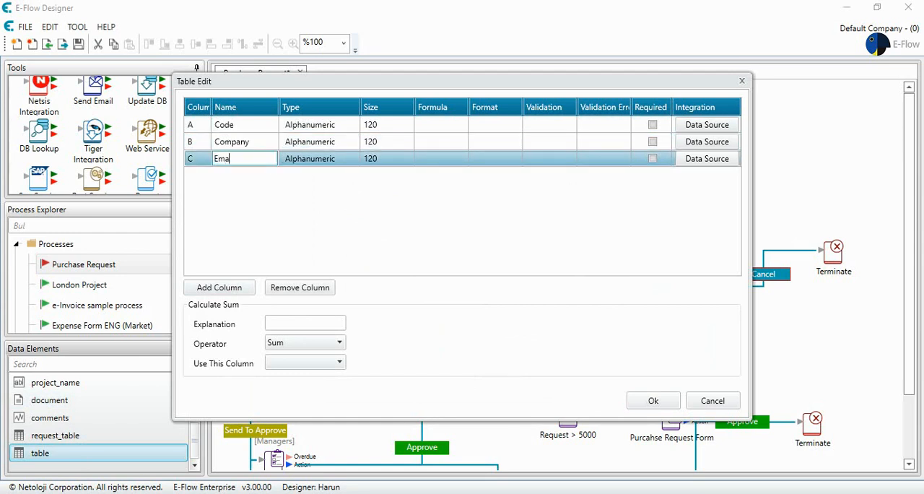
text(il Sdr)
text(es)
key(BackSpace)
key(BackSpace)
key(BackSpace)
key(BackSpace)
key(BackSpace)
text(Addres)
key(BackSpace)
key(BackSpace)
key(BackSpace)
key(BackSpace)
text(ress)
key(Left)
key(Left)
key(Left)
key(Left)
text(s)
key(BackSpace)
text(d)
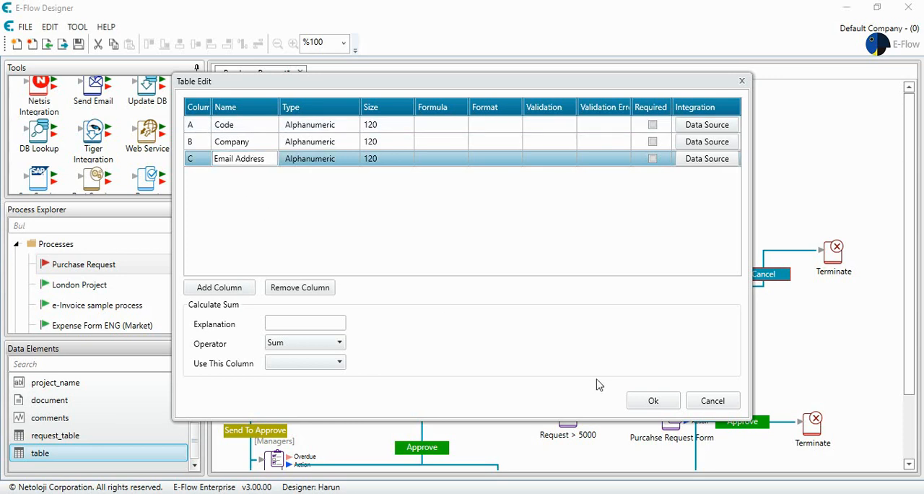
click(652, 401)
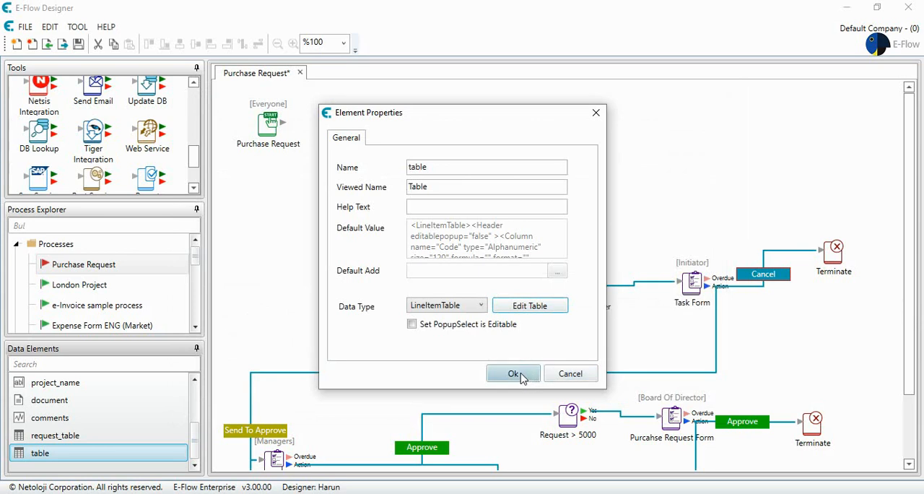
click(514, 373)
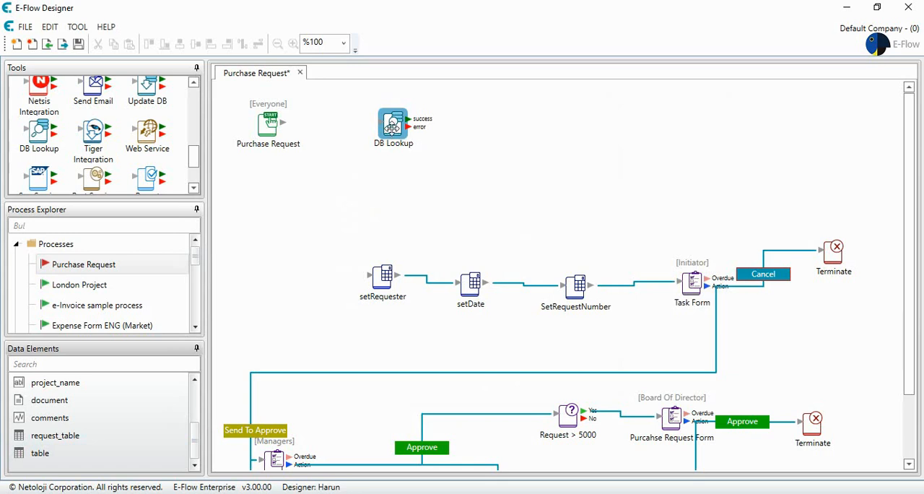
double_click(389, 127)
click(517, 218)
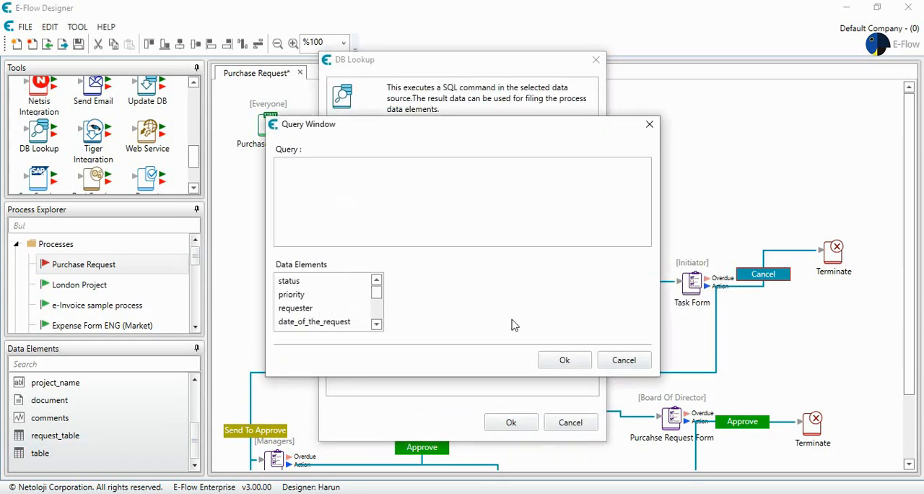
click(611, 362)
click(570, 422)
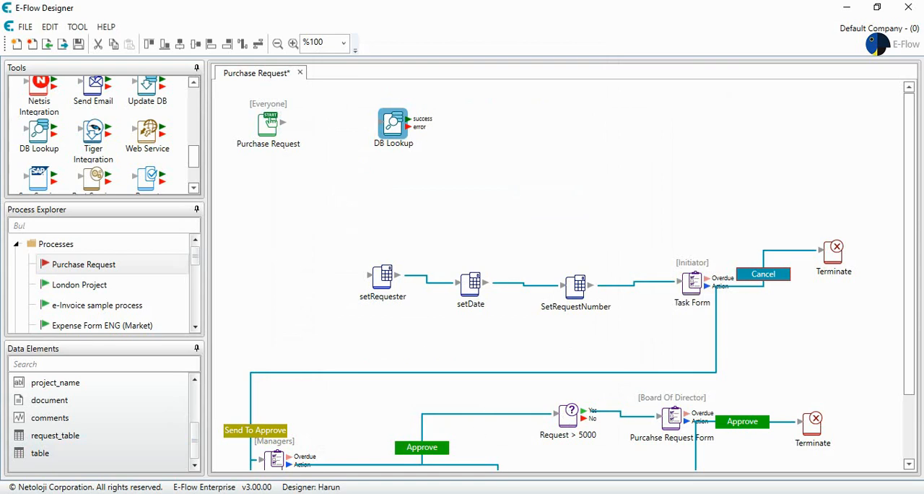
Step: In SQL Server Management Studio, write the query SELECT * FROM training in a new query window and execute it
click(511, 493)
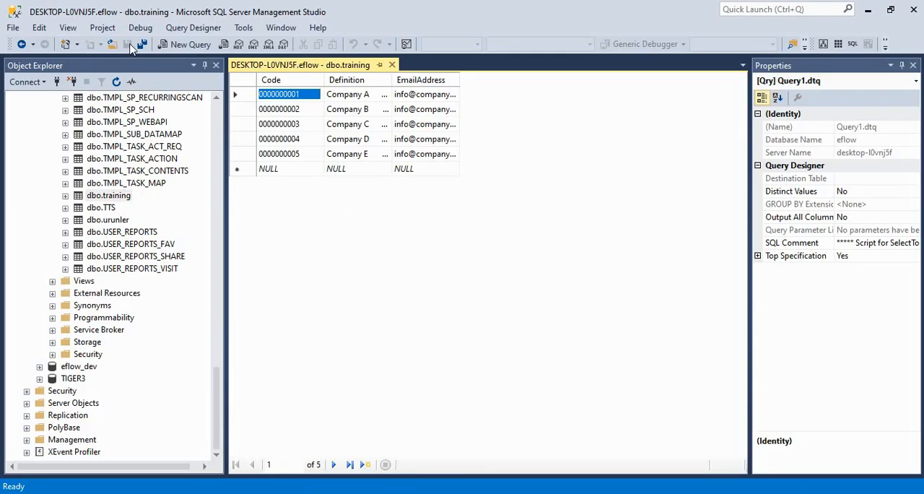
click(193, 45)
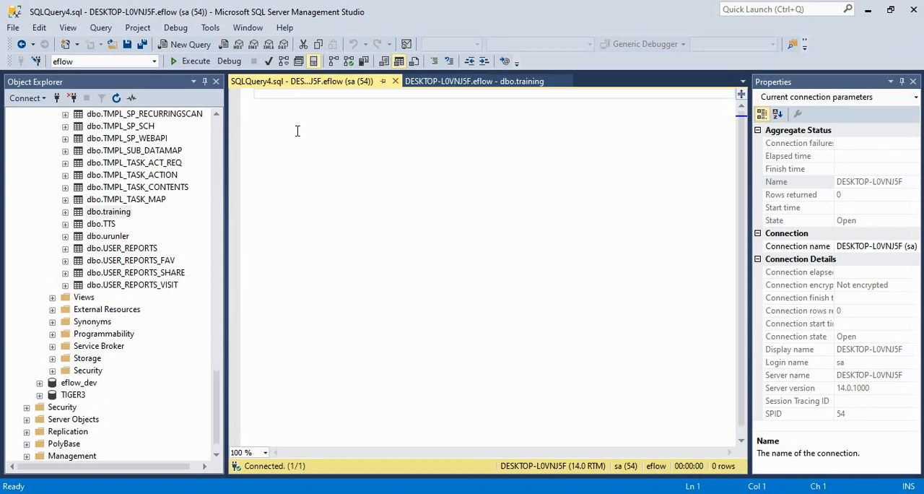
text(SELECT)
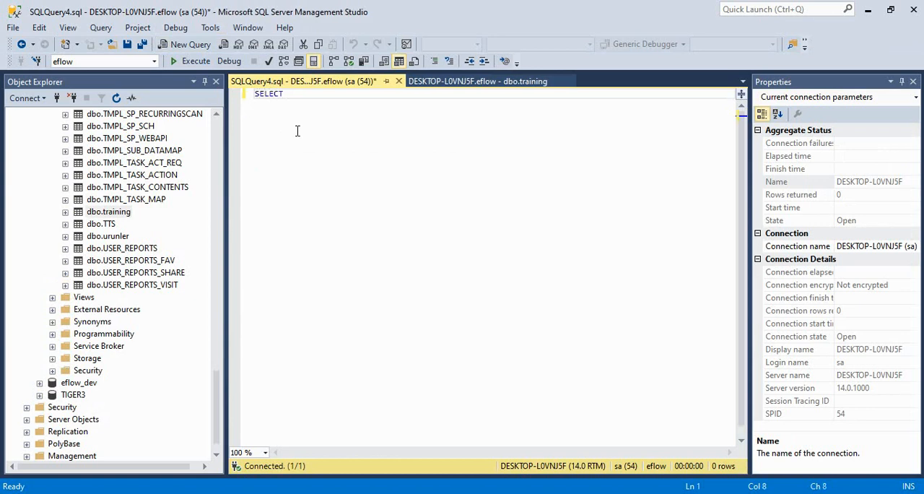
text( *F)
key(BackSpace)
text(FROM TRA)
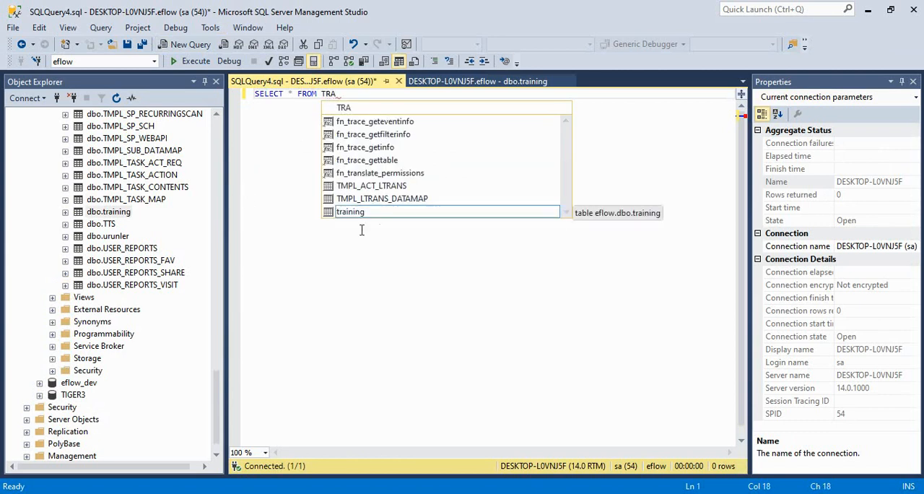
double_click(371, 213)
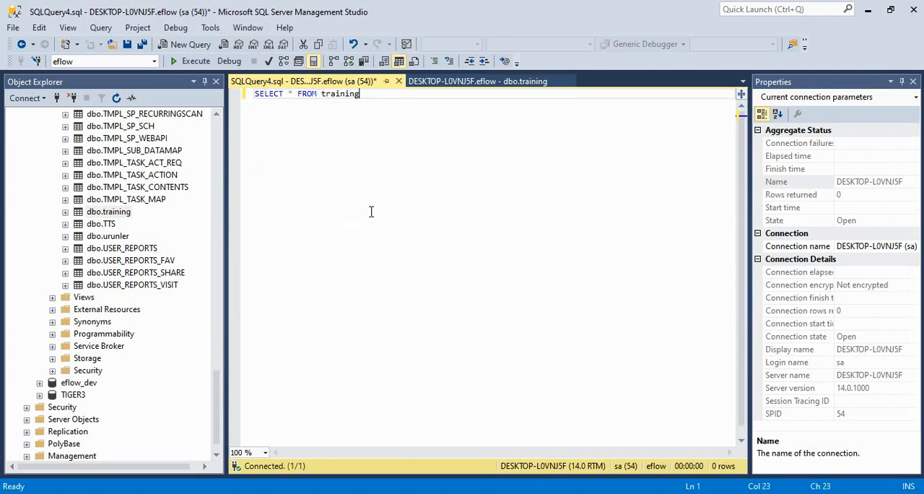
click(191, 61)
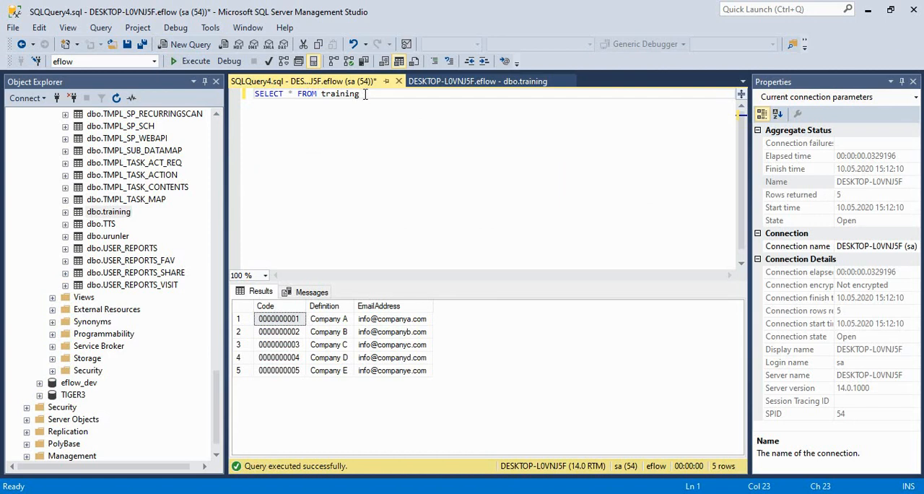
Step: Copy the training query from Management Studio, switch to E-Flow Designer, and set the DB Lookup's SQL command to SELECT * FROM training
drag(360, 94, 249, 97)
key(ctrl+c)
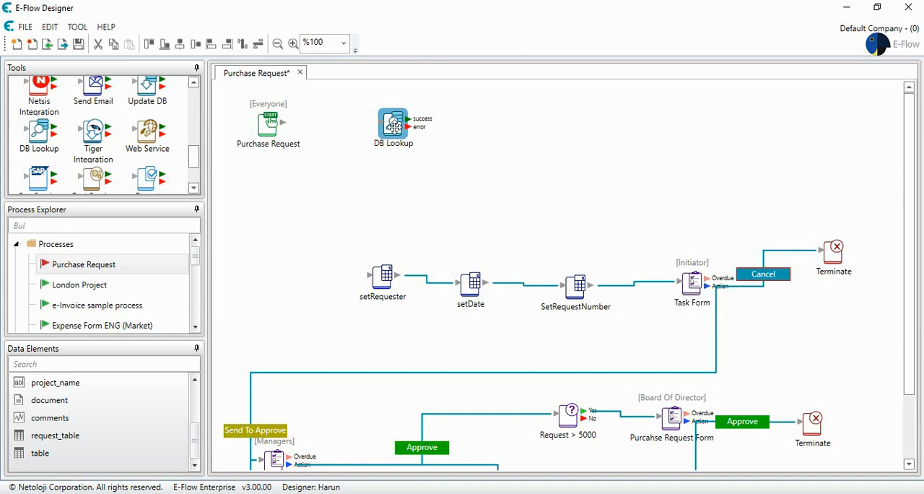
double_click(395, 127)
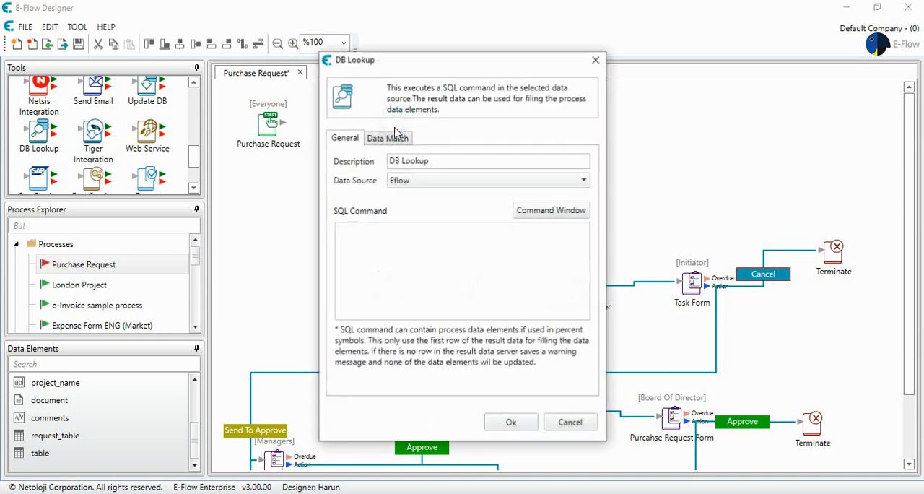
click(543, 209)
key(ctrl+v)
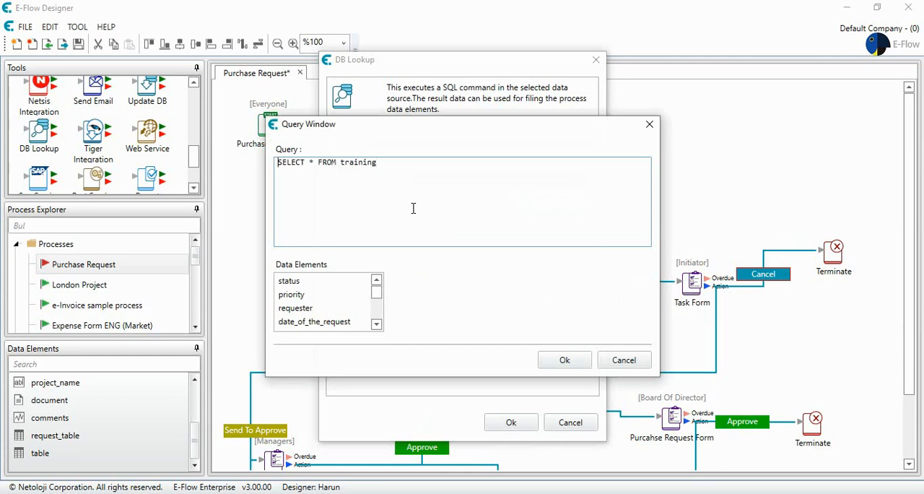
click(559, 359)
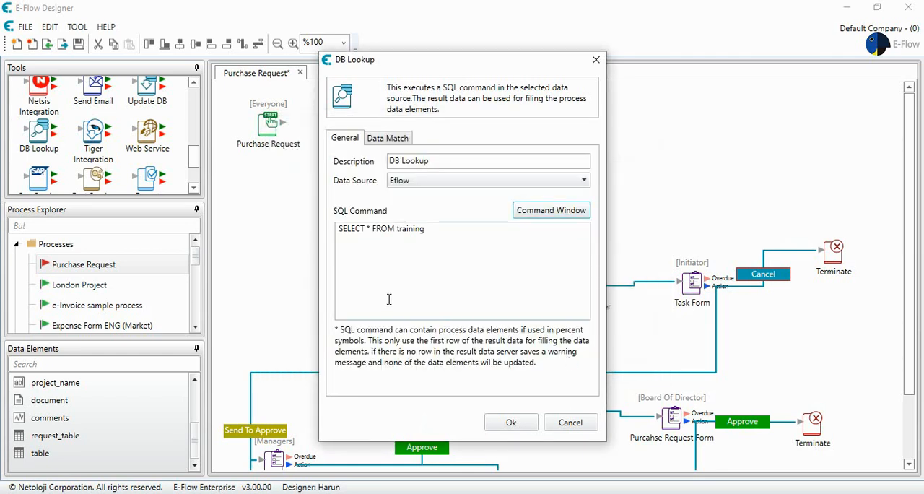
Step: Associate the DB Lookup's data match with the table element named table and save the lookup settings
click(398, 139)
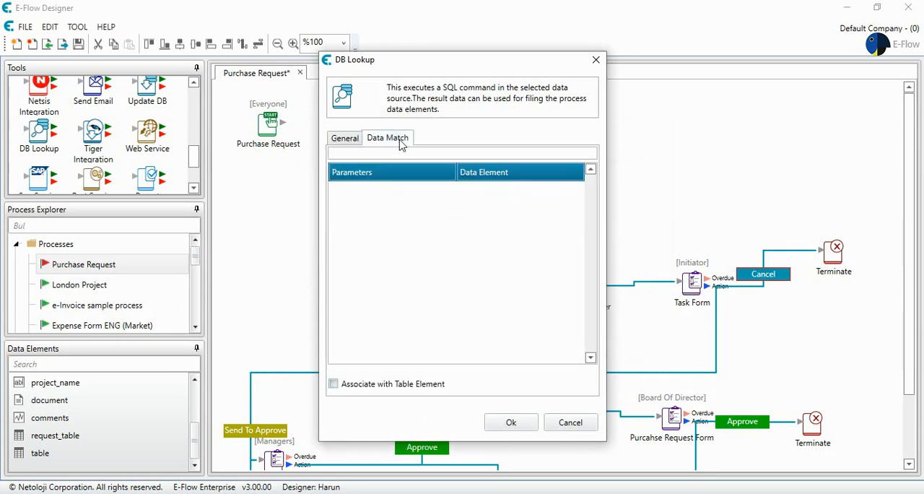
click(333, 384)
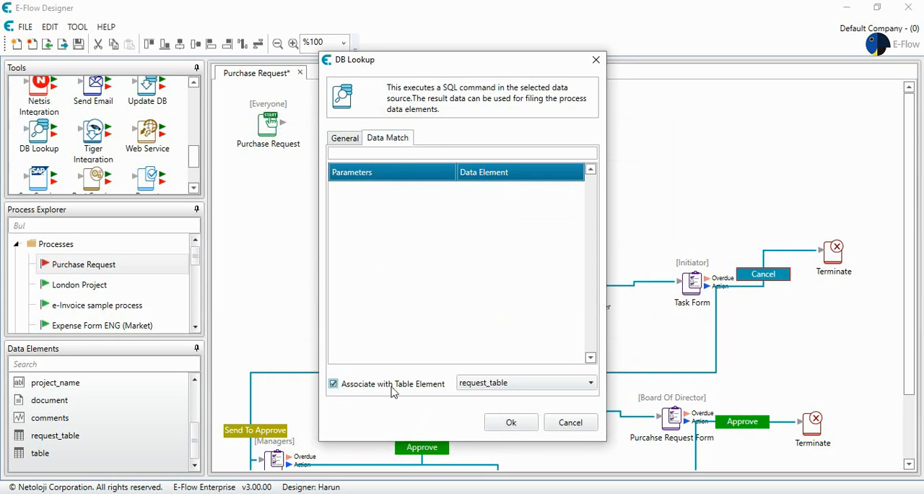
click(475, 384)
click(471, 412)
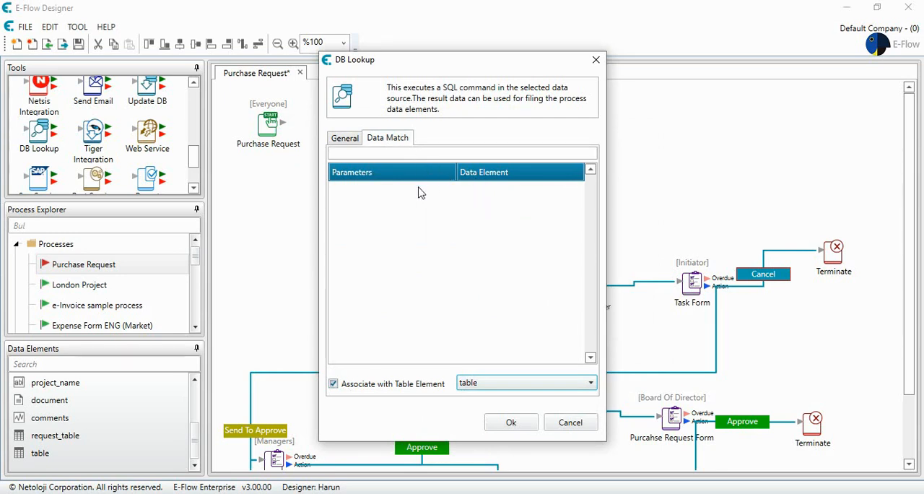
click(511, 422)
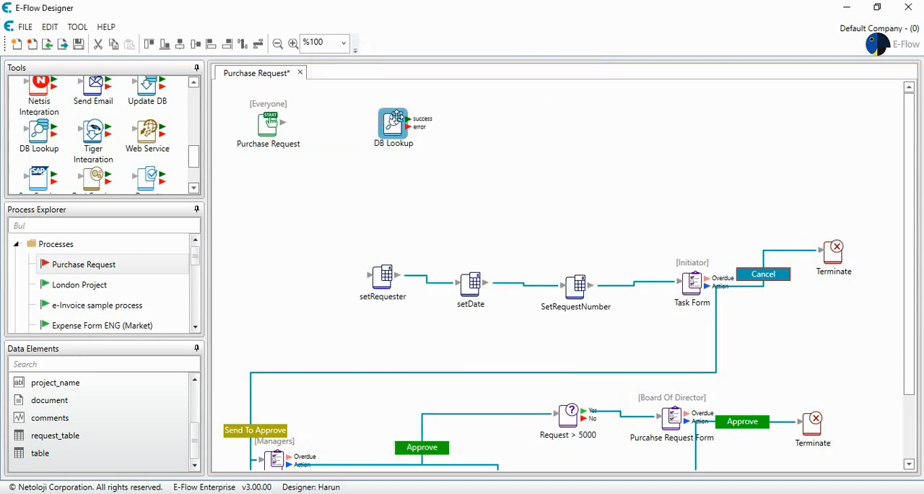
Step: Reopen the DB Lookup and check which query parameters its data match lists
double_click(396, 118)
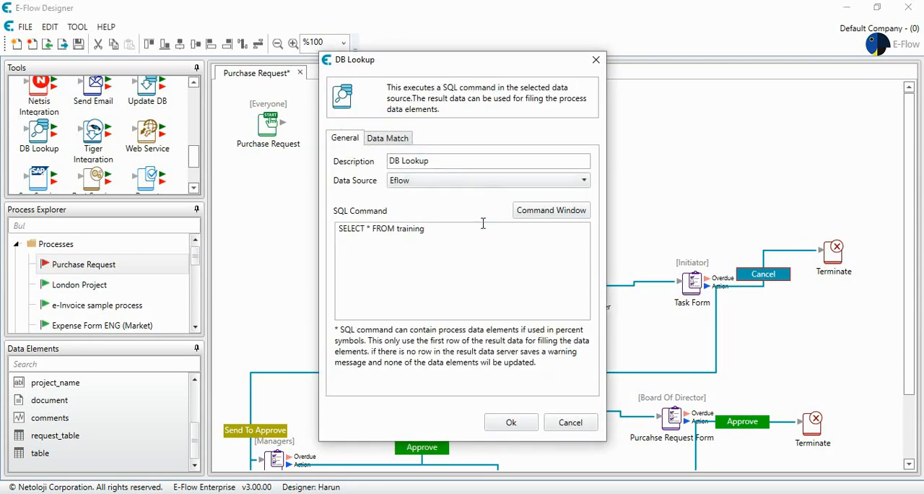
click(401, 138)
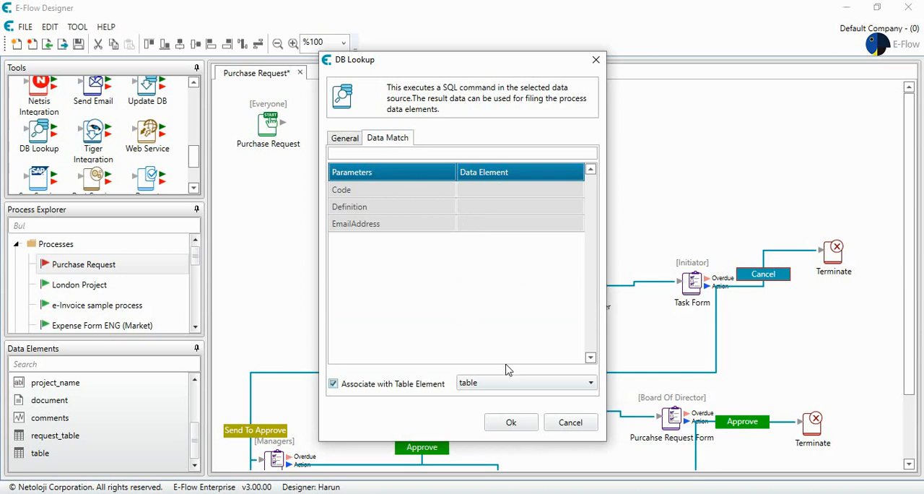
click(511, 423)
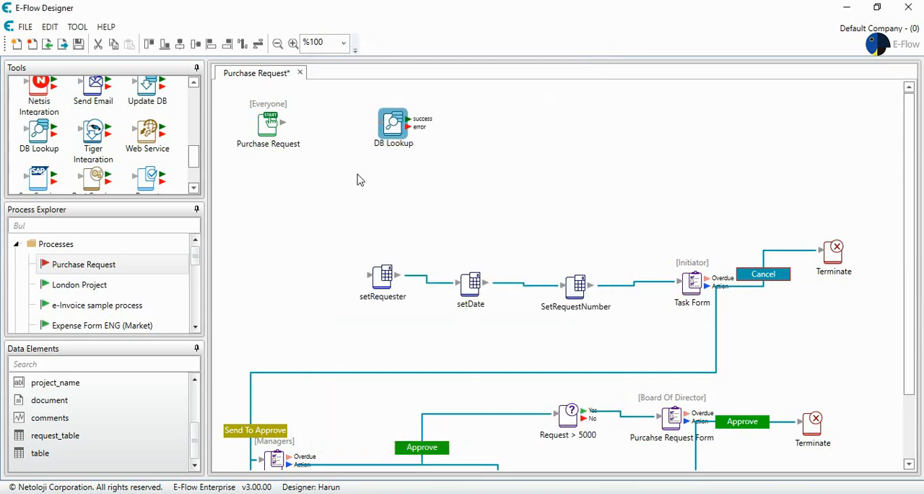
Step: Connect the Purchase Request start to the DB Lookup, and the lookup's success output to a new Task Form placed beside it
click(280, 121)
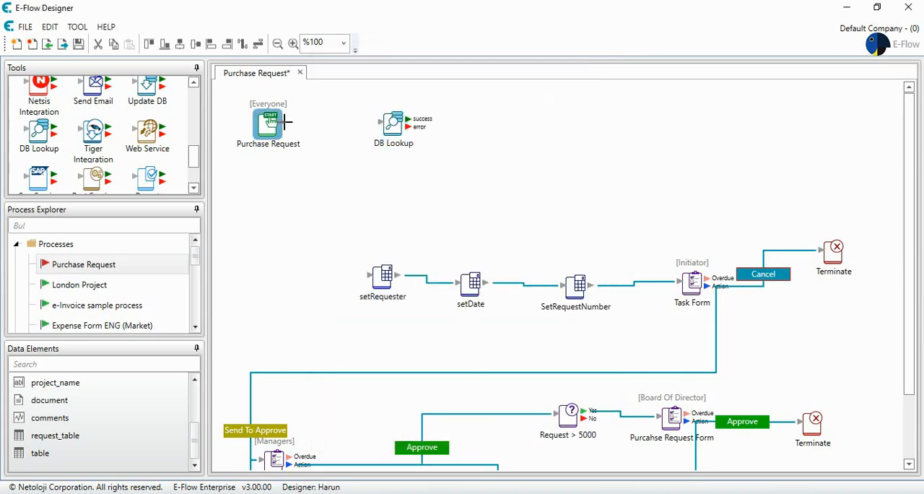
drag(285, 121, 384, 129)
scroll(148, 145, down, 1)
scroll(148, 136, up, 5)
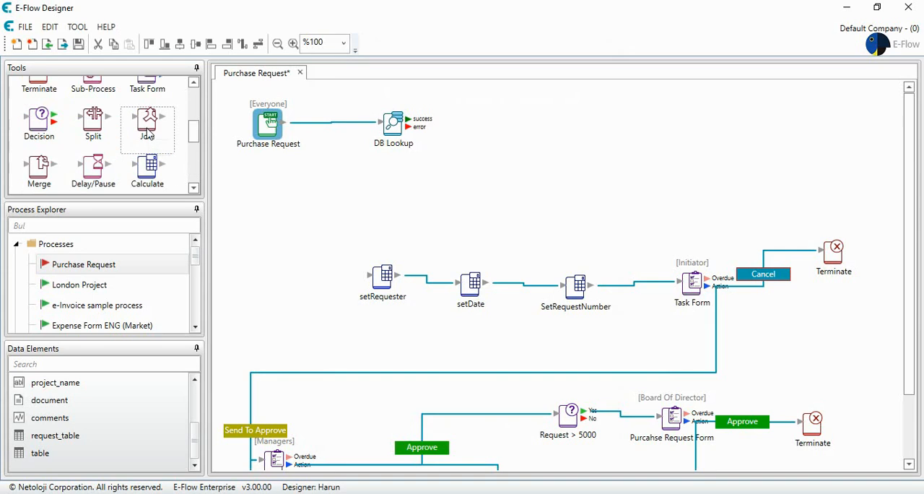
scroll(148, 136, up, 2)
drag(149, 137, 547, 109)
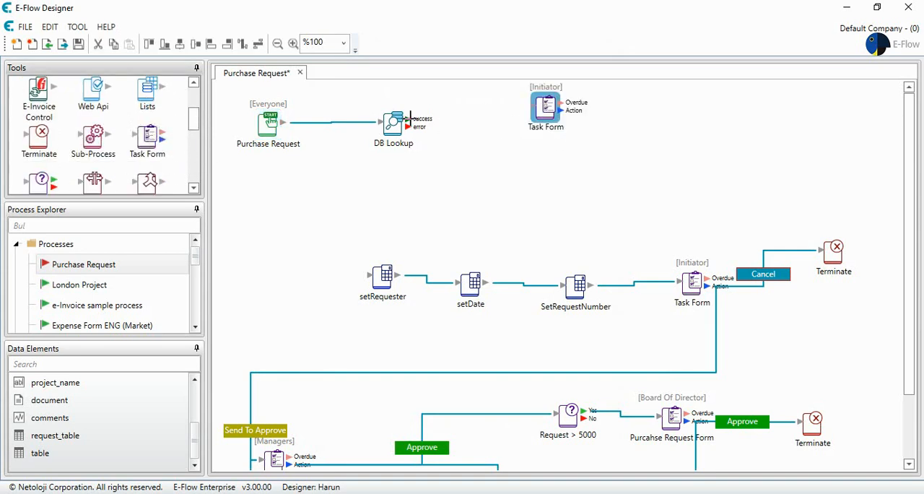
drag(408, 116, 547, 108)
Step: Set the new Task Form to show the table data element and save the form settings
click(391, 105)
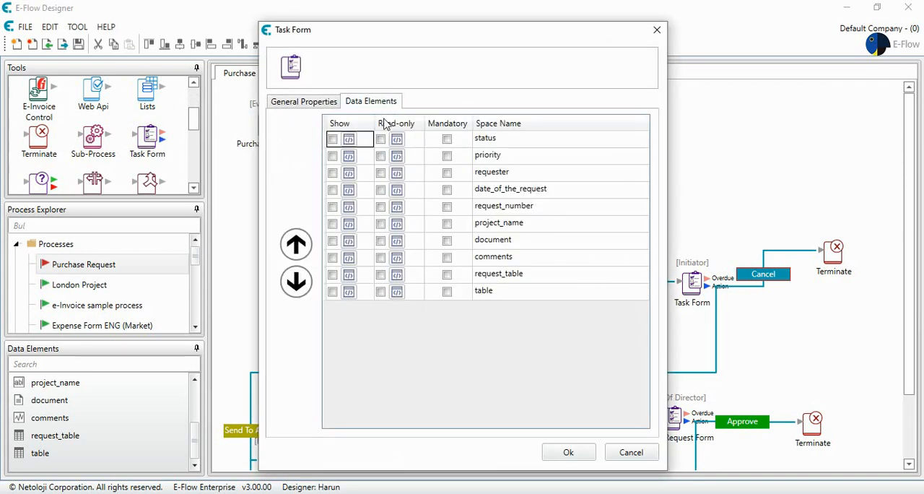
click(332, 292)
click(564, 451)
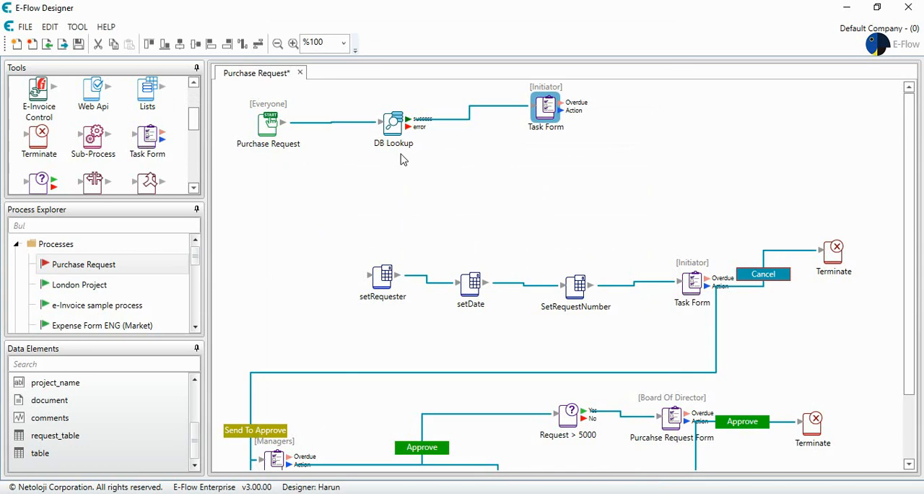
Step: Save the Purchase Request process and activate it in the process list
click(79, 44)
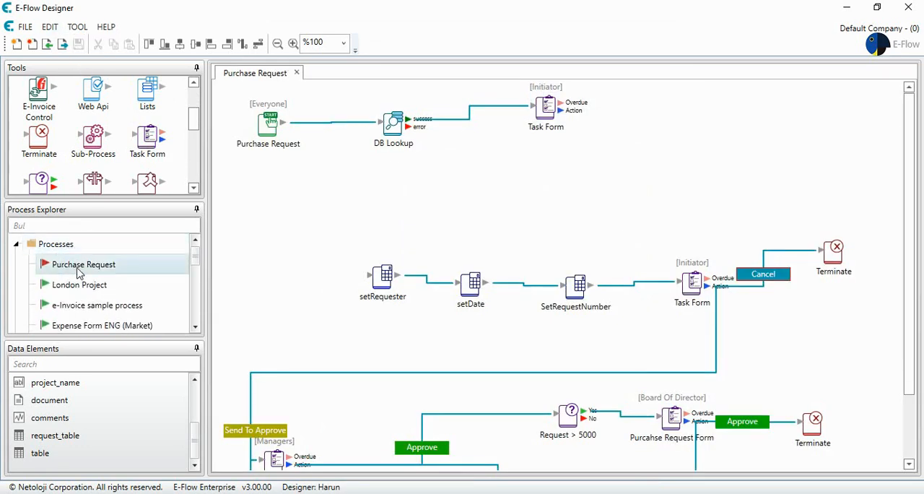
right_click(94, 266)
click(101, 277)
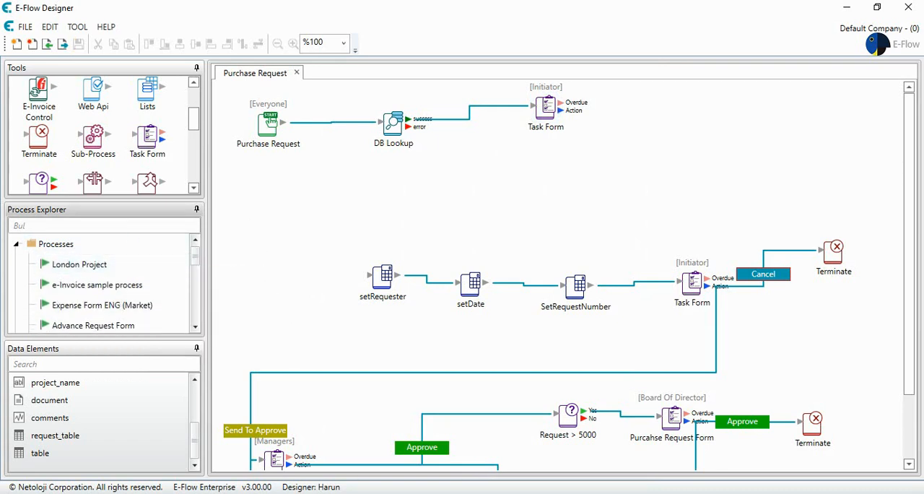
Step: Switch to the E-Flow web Task List in the browser and start the Purchase Request process
key(alt+Tab)
click(28, 180)
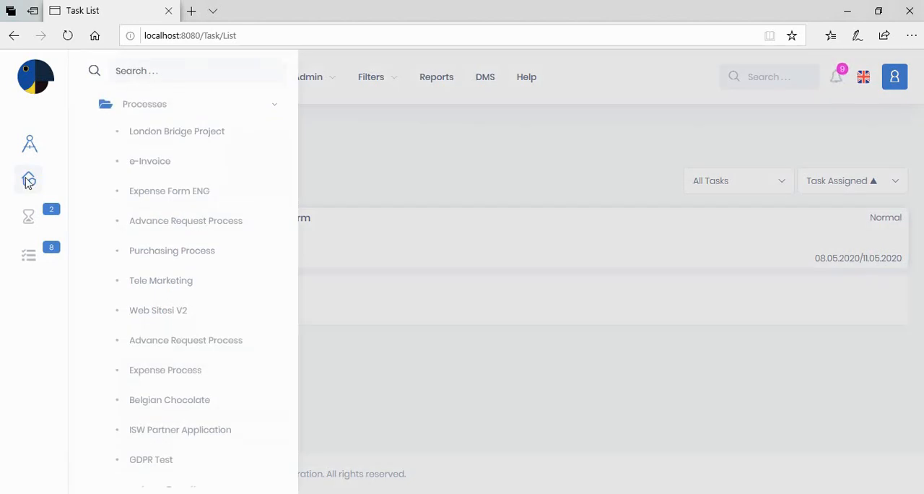
scroll(167, 286, down, 3)
click(155, 394)
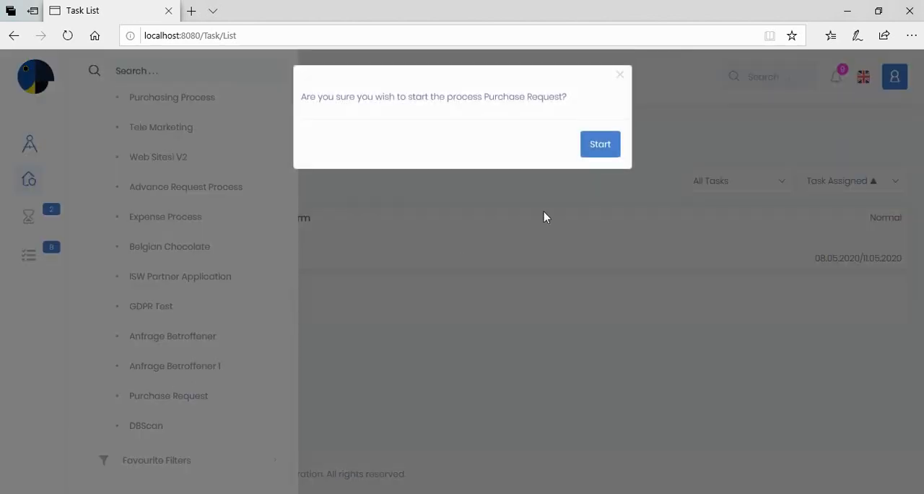
click(599, 147)
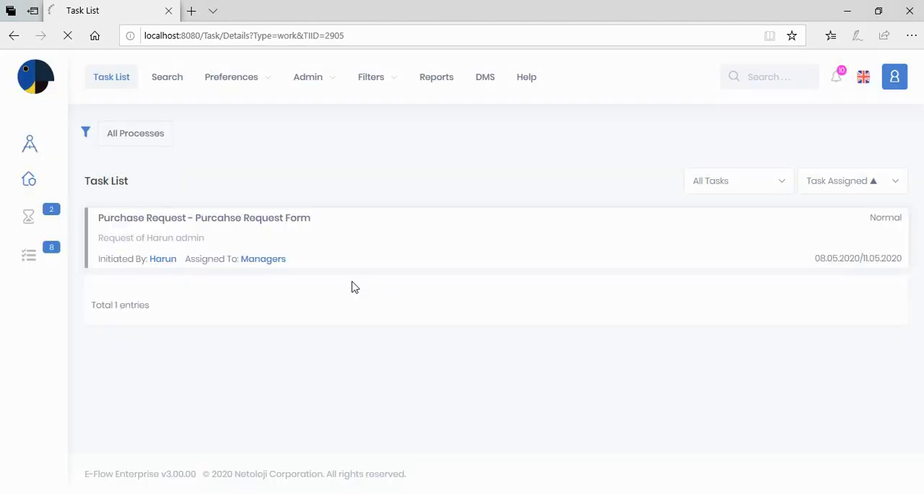
Step: Examine the Code, Company and Email Address rows filled into the started task form's table
scroll(396, 288, down, 2)
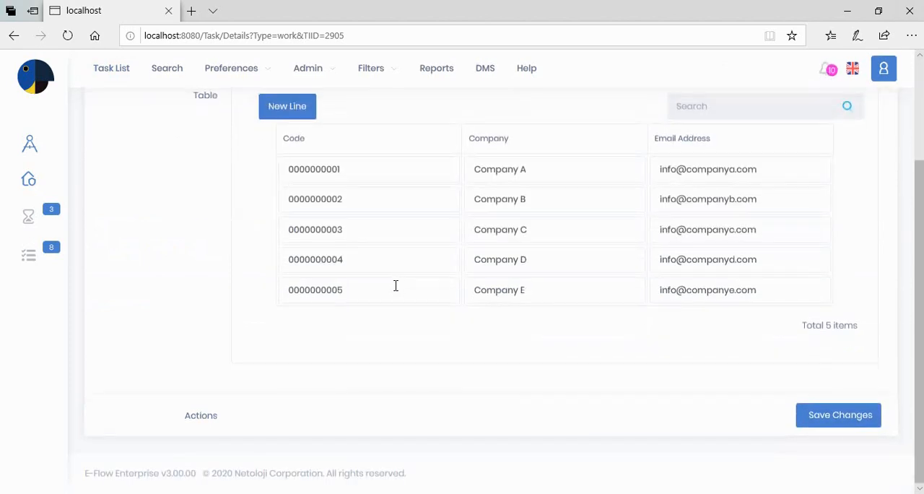
scroll(396, 286, up, 2)
scroll(396, 286, down, 1)
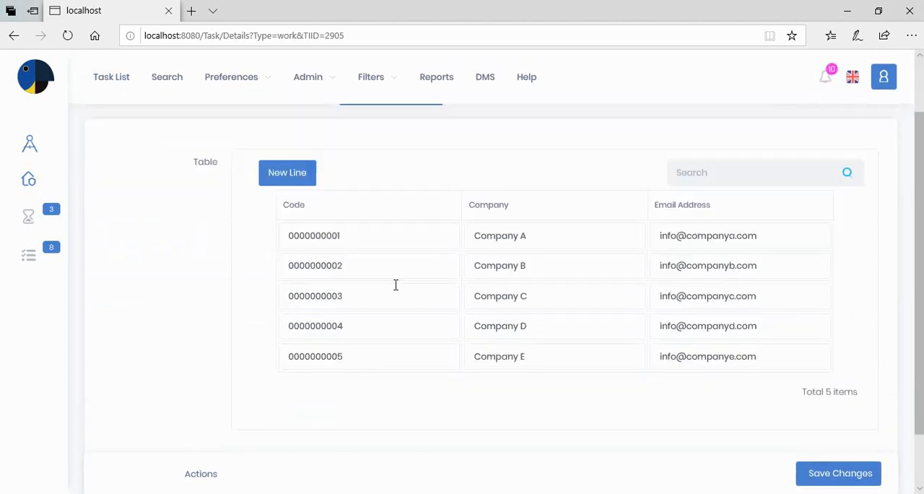
mouse_move(396, 283)
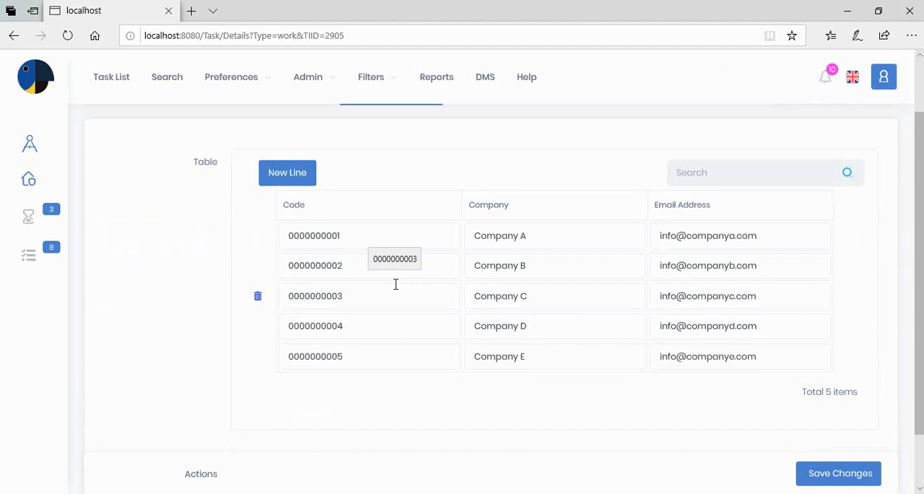
scroll(396, 283, up, 1)
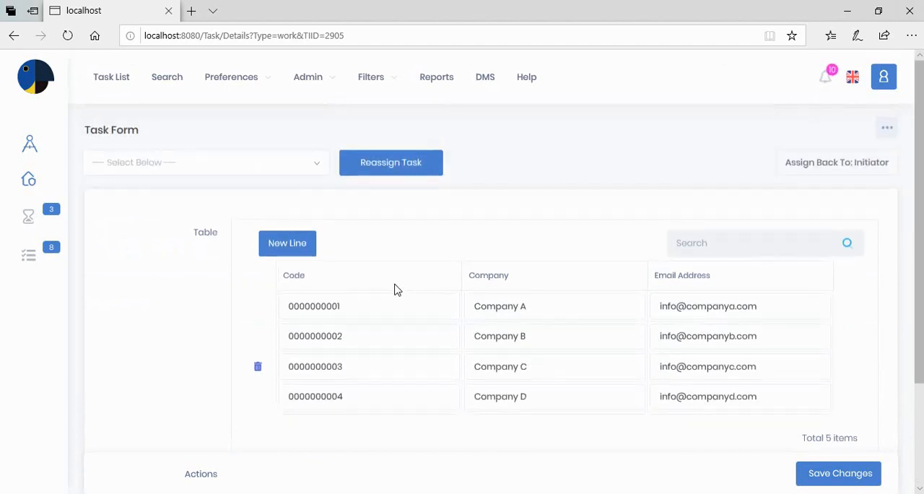
scroll(396, 284, down, 1)
scroll(395, 283, down, 1)
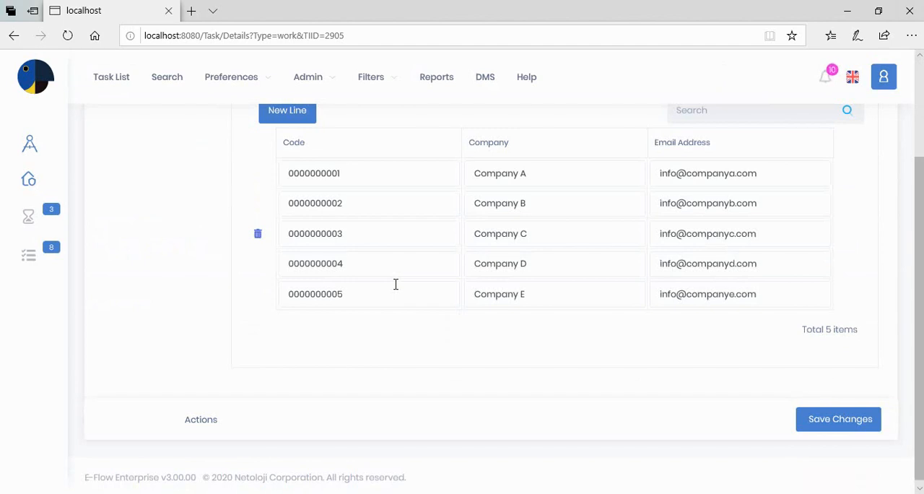
Step: Switch back to E-Flow Designer, review the DB Lookup's SQL command and close it without changes
click(638, 492)
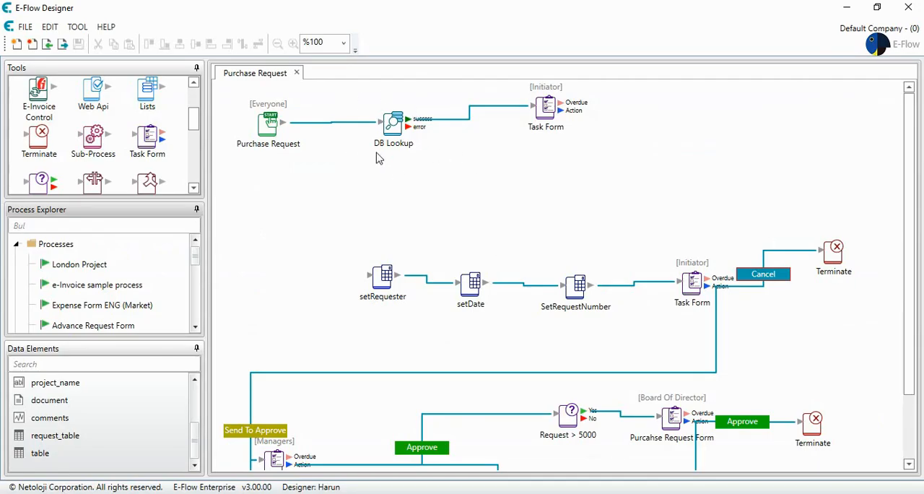
double_click(394, 127)
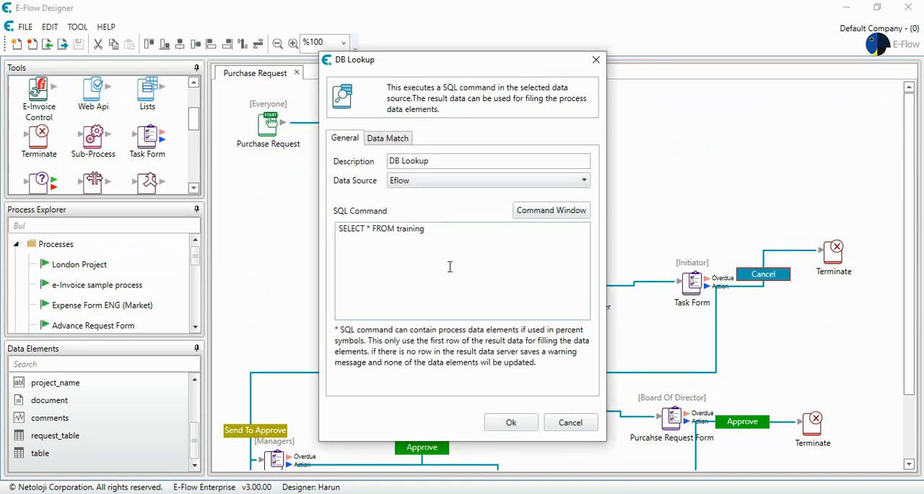
click(569, 424)
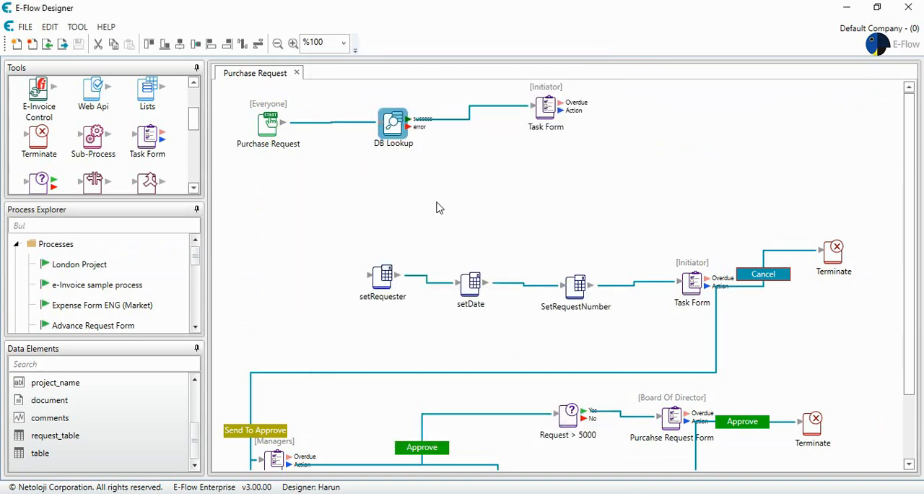